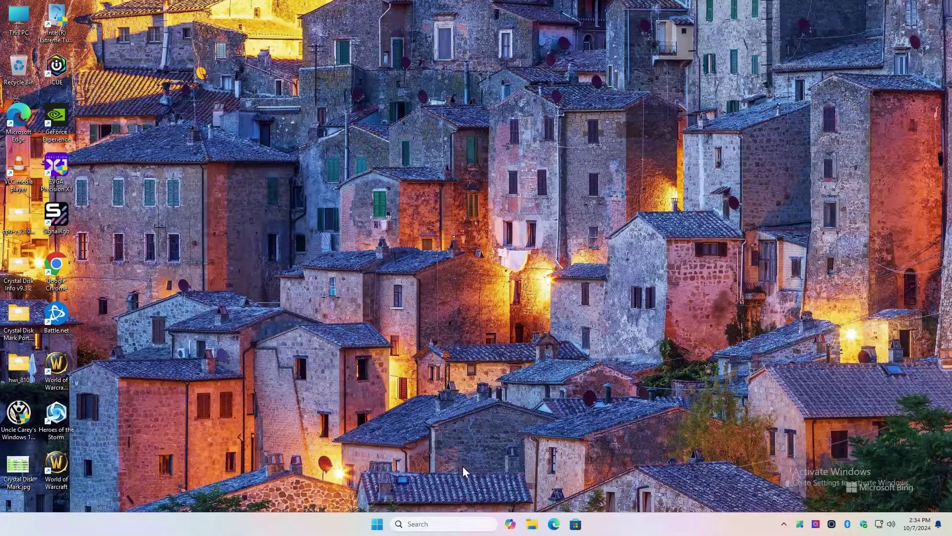
# - Launch Microsoft Edge from the taskbar onto a new tab page
pyautogui.click(554, 524)
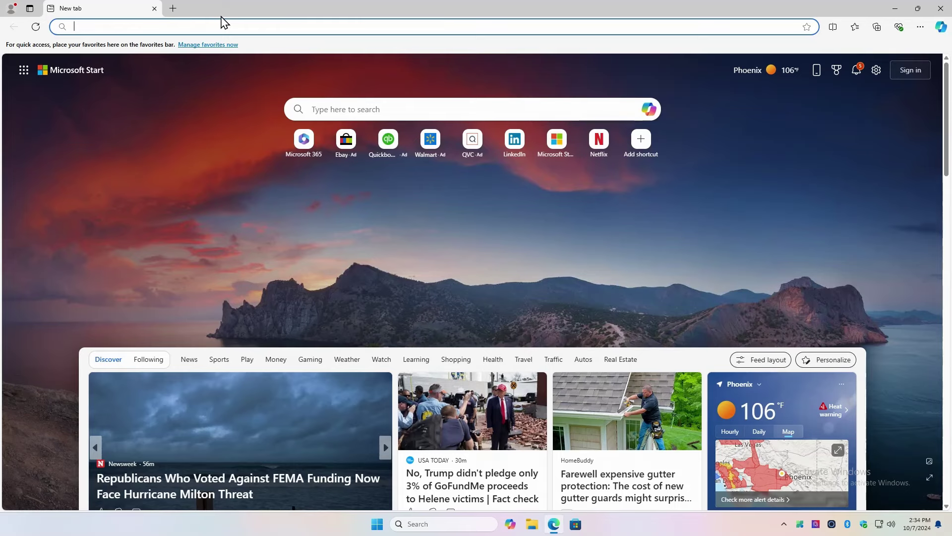
# - Search the web for 'download windows 11' and open Microsoft's Download Windows 11 page
pyautogui.write('dddd')
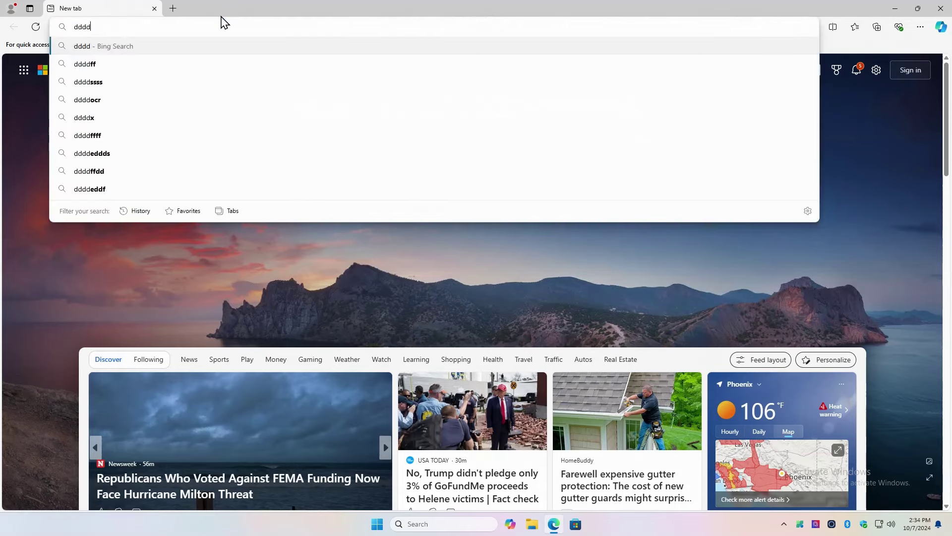
pyautogui.press('BackSpace')
pyautogui.press('BackSpace')
pyautogui.press('BackSpace')
pyautogui.press('BackSpace')
pyautogui.press('Escape')
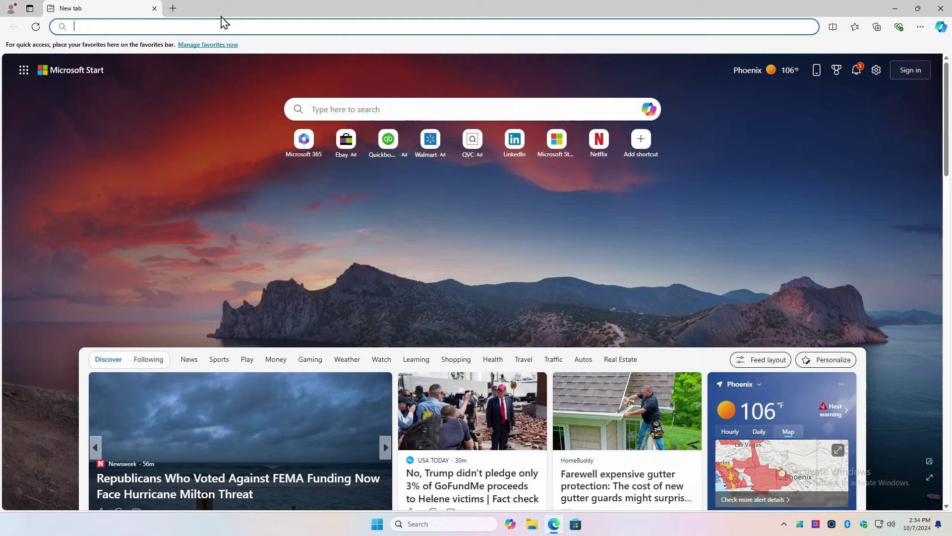
pyautogui.write('download')
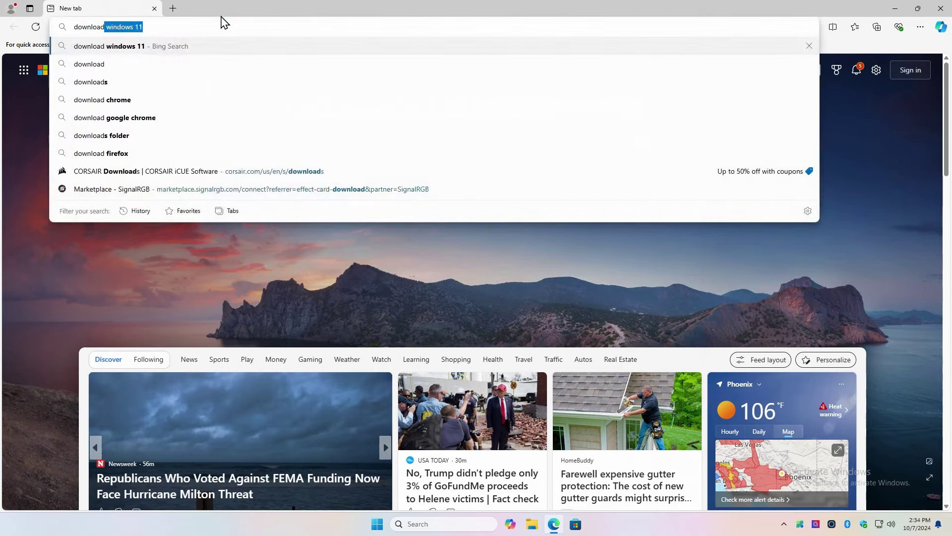
pyautogui.press('Right')
pyautogui.press('Return')
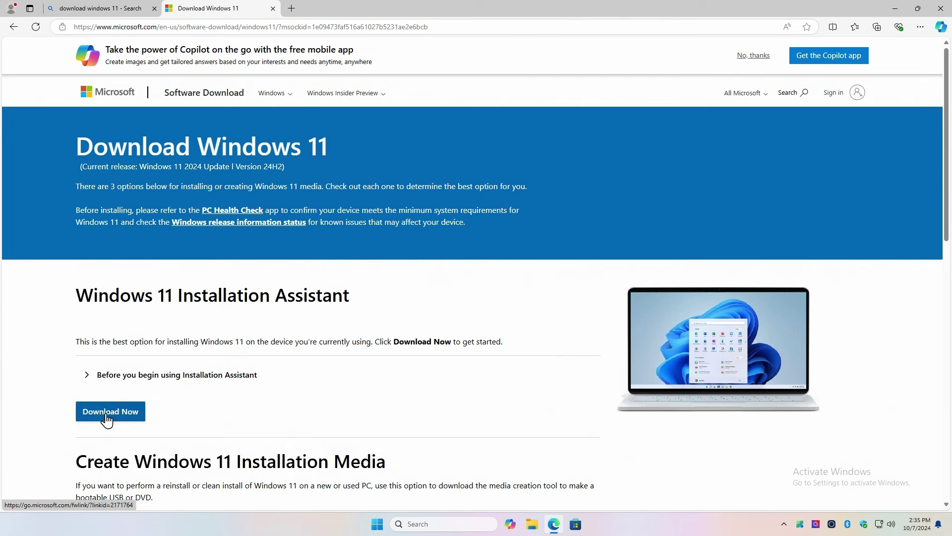
pyautogui.scroll(-3, 106, 419)
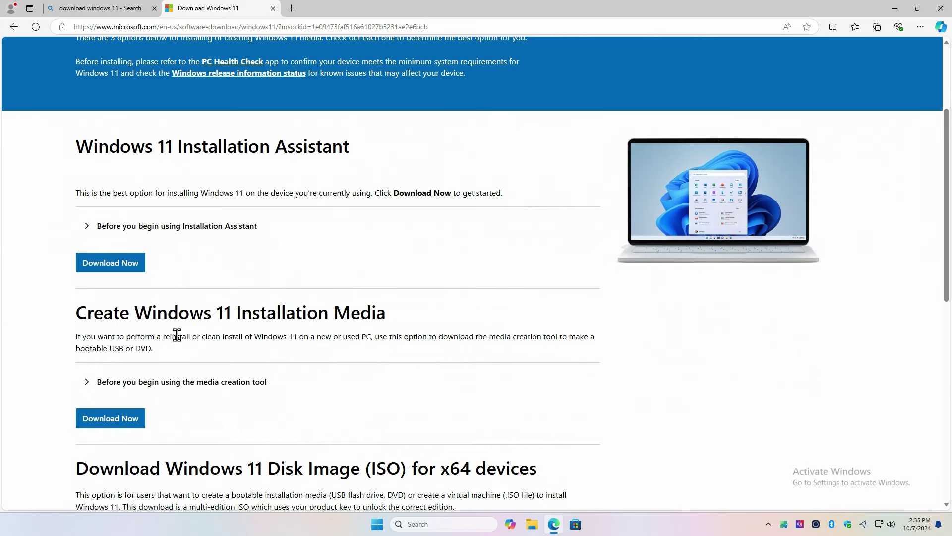
# - Choose 'Windows 11 (multi-edition ISO for x64 devices)' and request its download
pyautogui.scroll(-5, 177, 335)
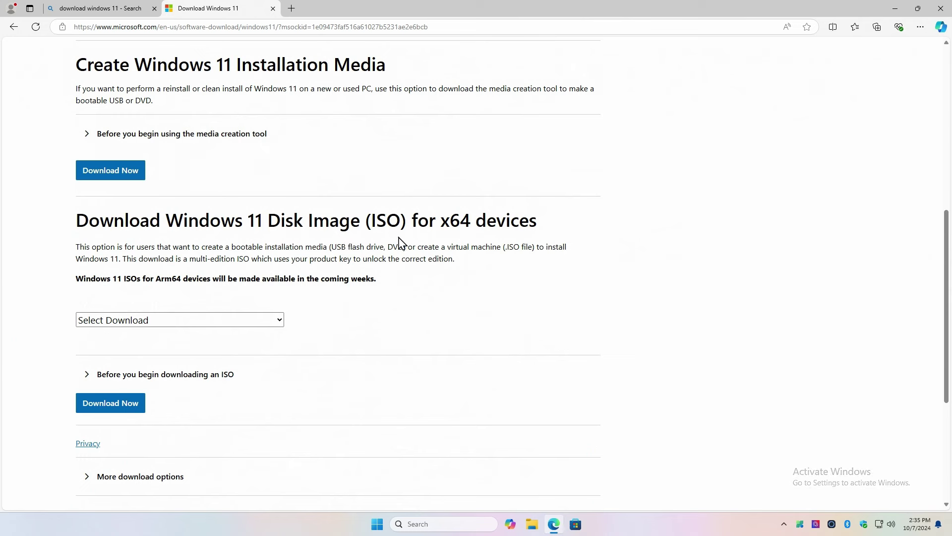
pyautogui.click(131, 320)
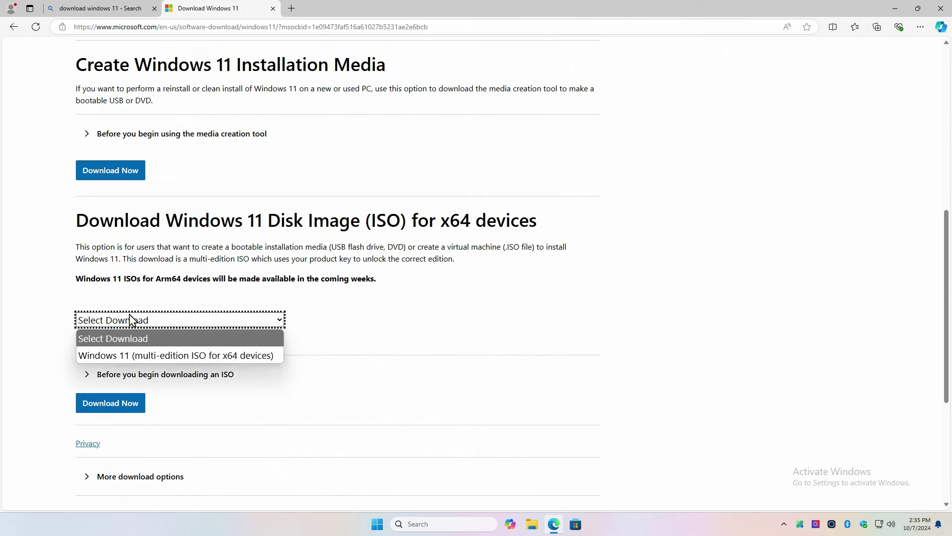
pyautogui.click(146, 355)
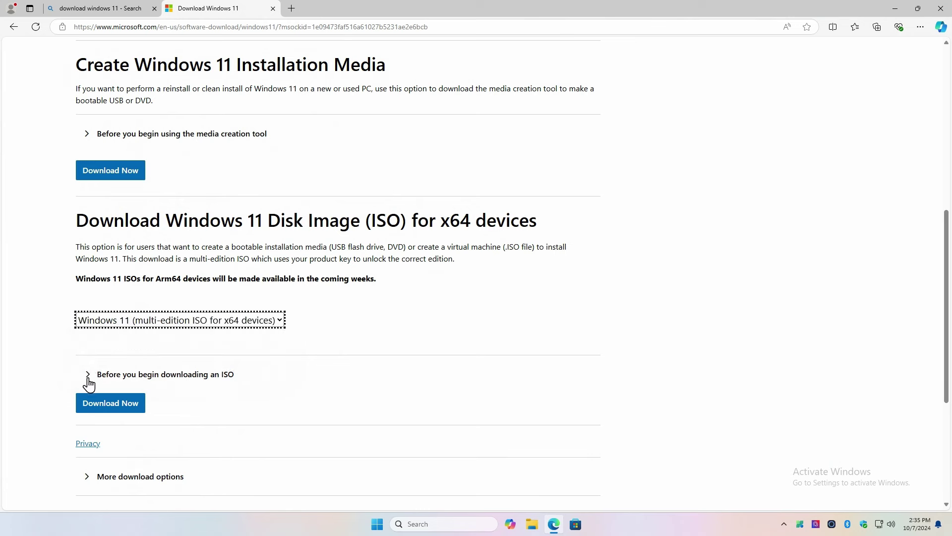
pyautogui.click(97, 400)
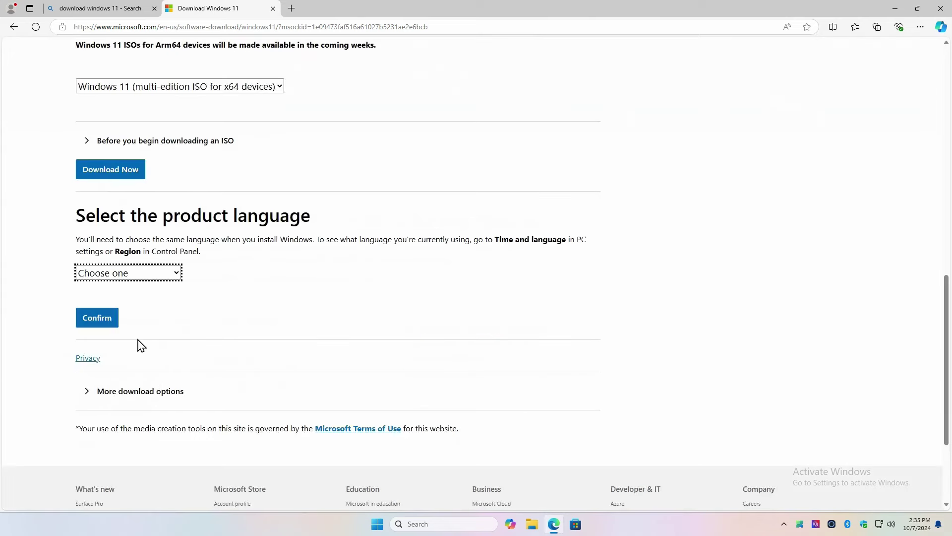
# - Pick English (United States) as the language and start the 64-bit ISO download
pyautogui.click(133, 277)
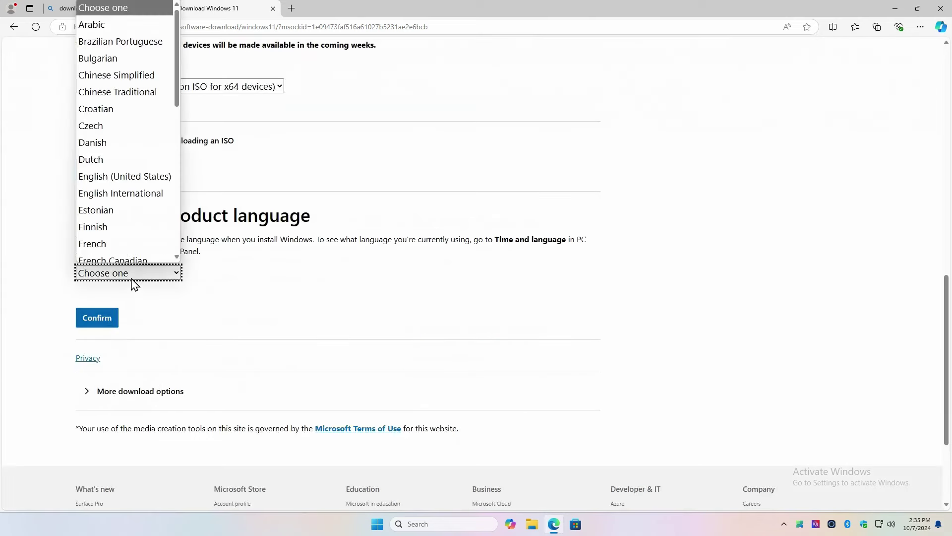
pyautogui.click(110, 178)
pyautogui.click(102, 319)
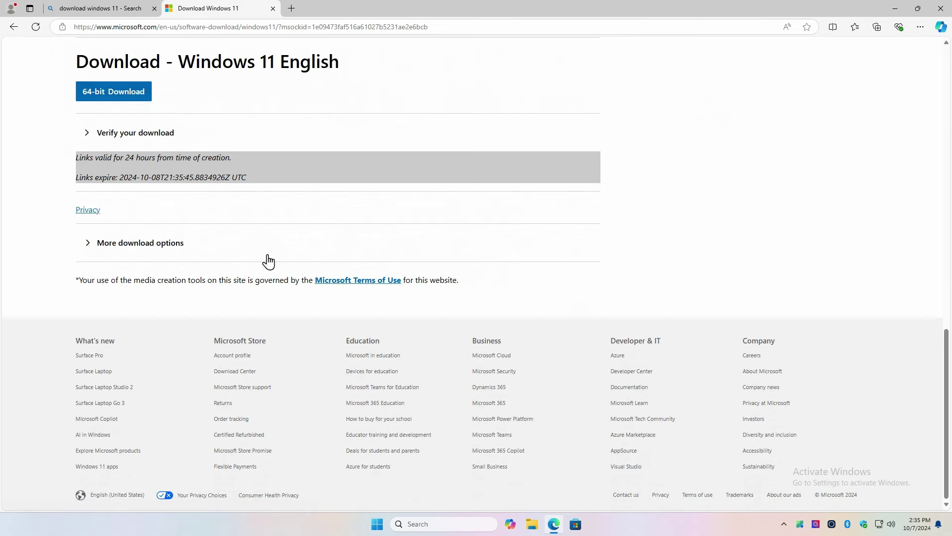
pyautogui.scroll(4, 268, 261)
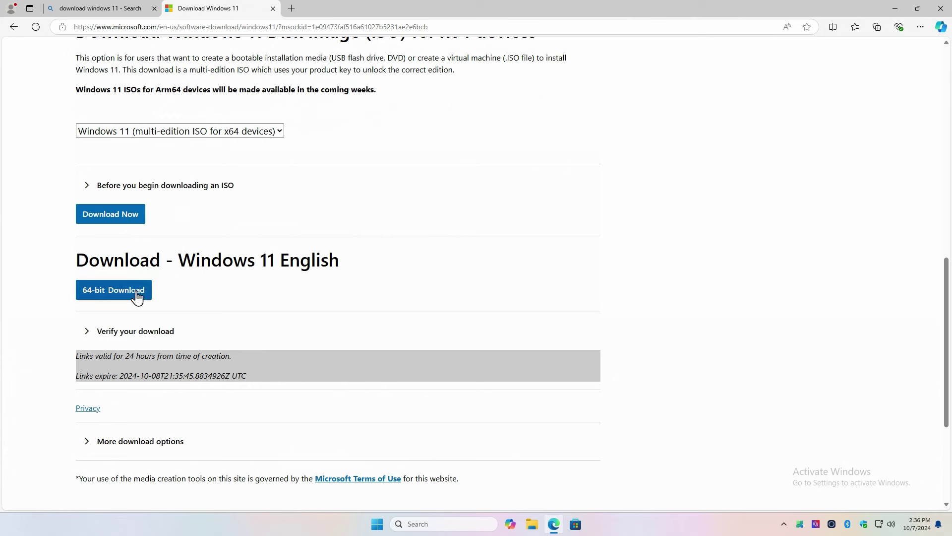
pyautogui.click(138, 292)
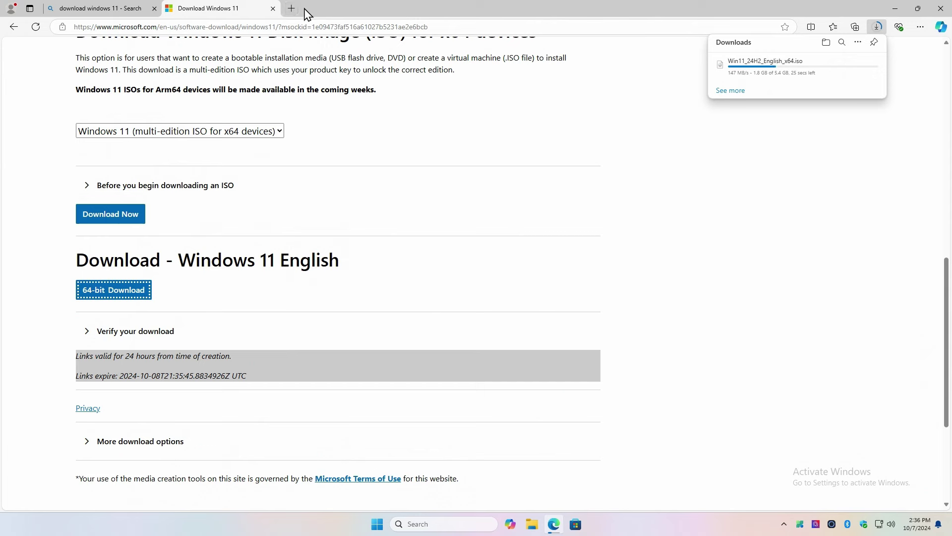
# - Search for 'rufus' and open the official rufus.ie website
pyautogui.click(299, 26)
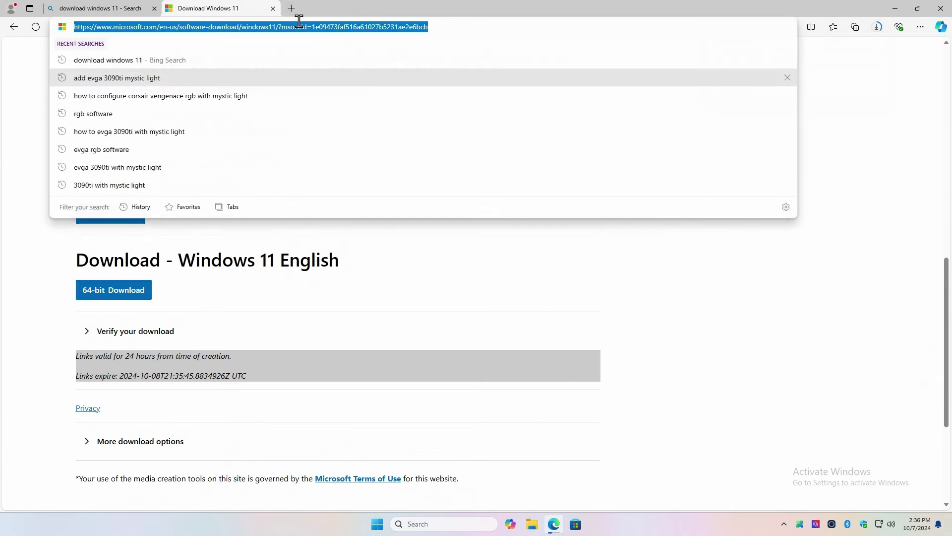
pyautogui.write('rufus')
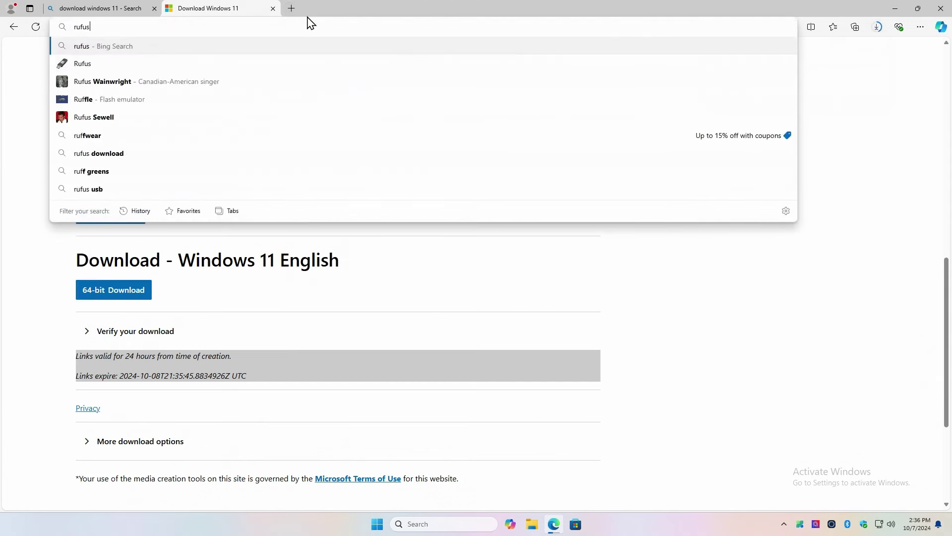
pyautogui.press('Return')
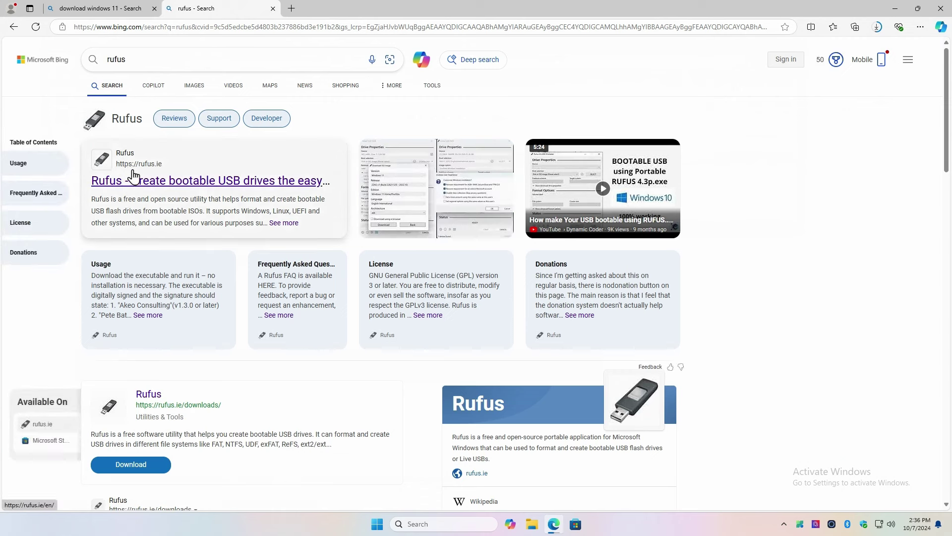
pyautogui.click(168, 183)
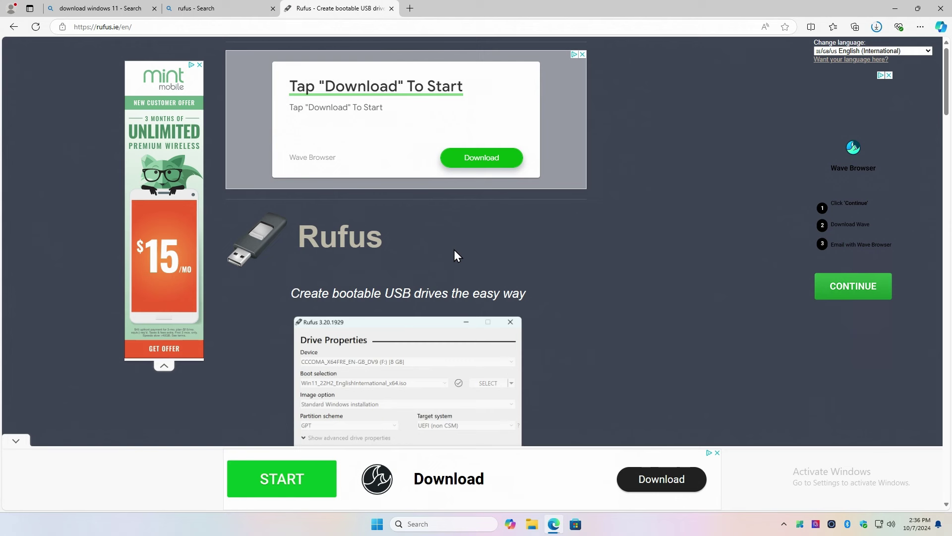
# - Scroll down the Rufus site to the Download section's Latest releases table
pyautogui.scroll(-2, 455, 250)
pyautogui.scroll(-2, 478, 246)
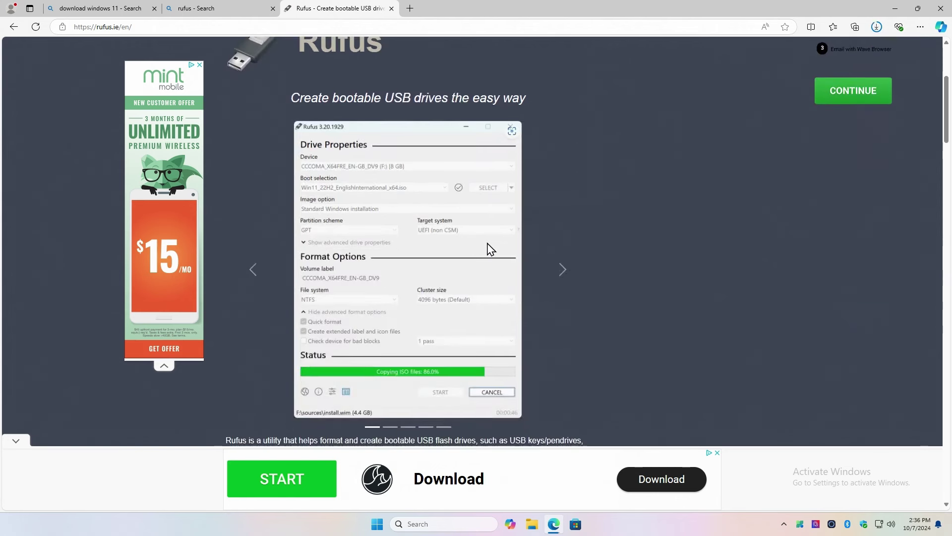
pyautogui.scroll(-2, 513, 218)
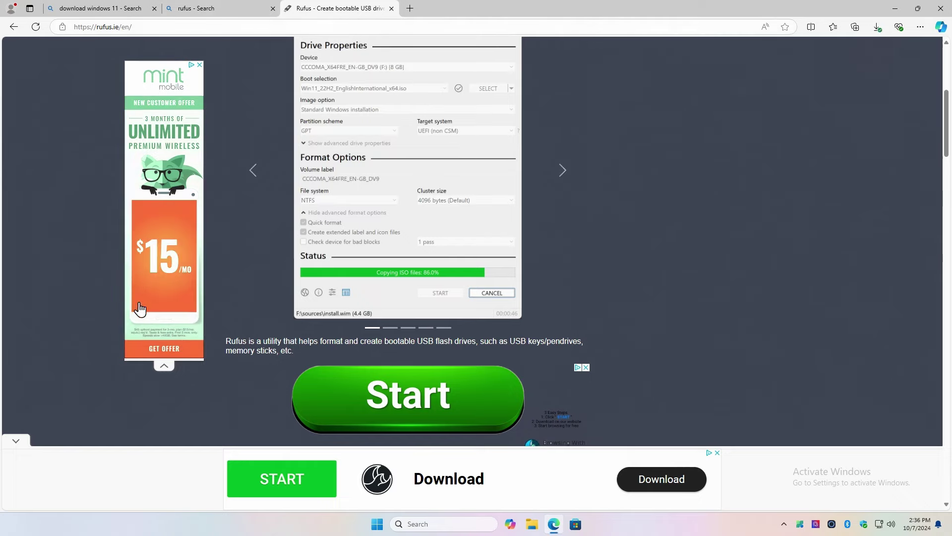
pyautogui.scroll(-1, 785, 147)
pyautogui.scroll(-1, 785, 147)
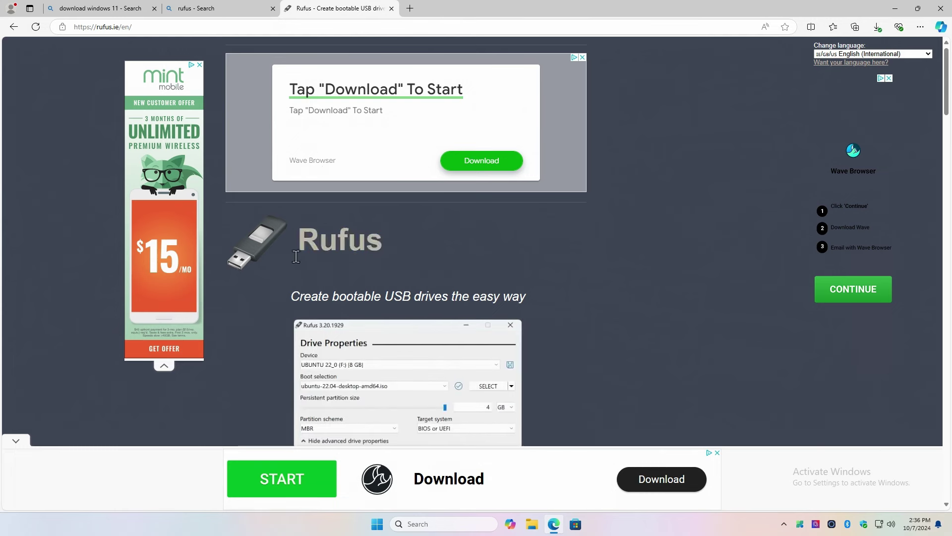
pyautogui.scroll(-7, 295, 246)
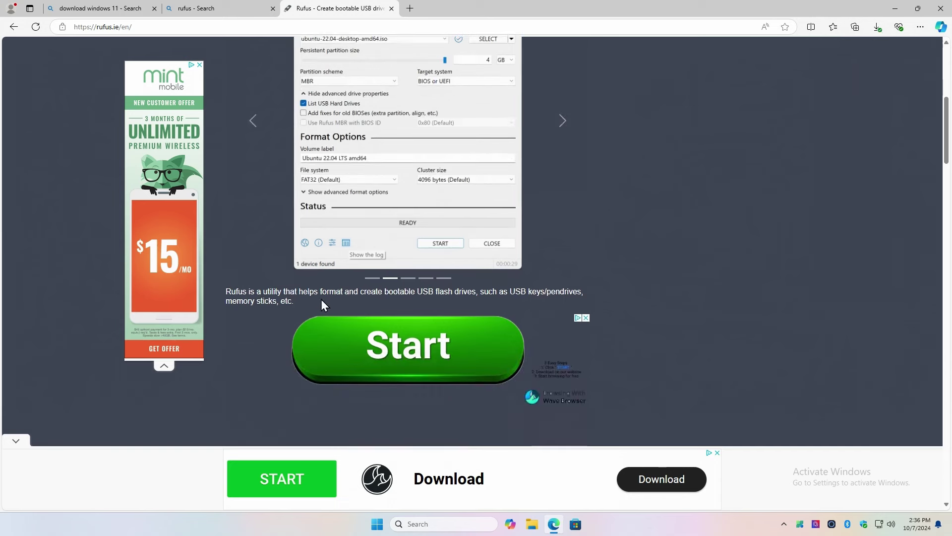
pyautogui.scroll(-4, 322, 302)
# - Download the standard 64-bit rufus-4.5.exe release
pyautogui.scroll(-2, 322, 300)
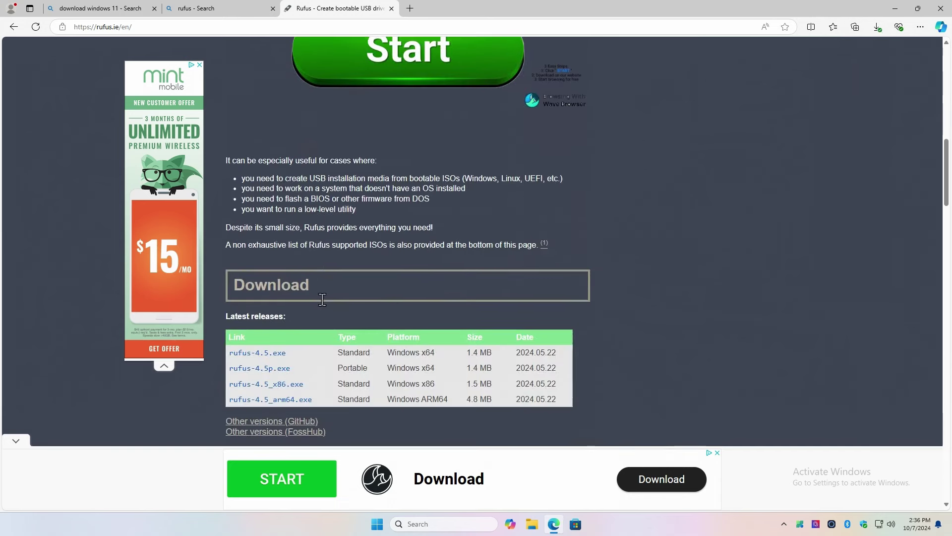
pyautogui.scroll(-3, 243, 298)
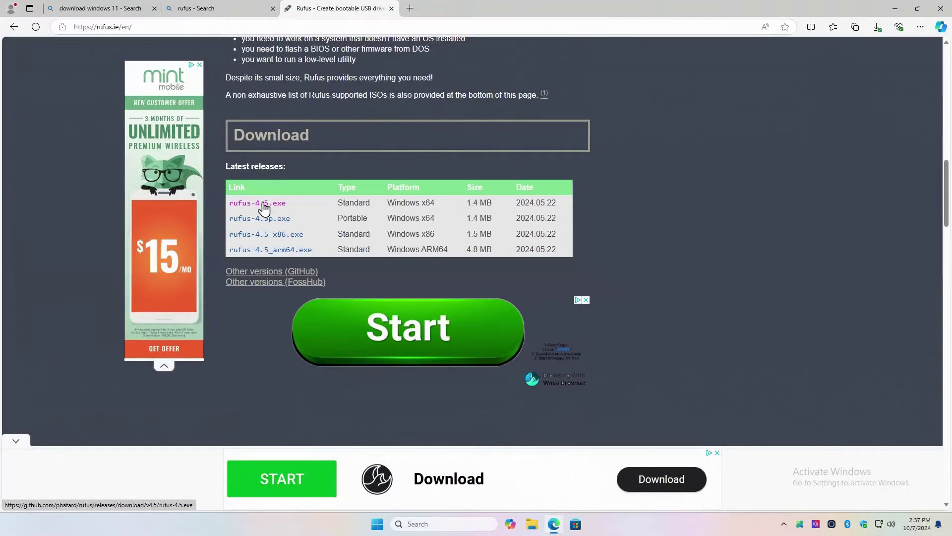
pyautogui.click(264, 203)
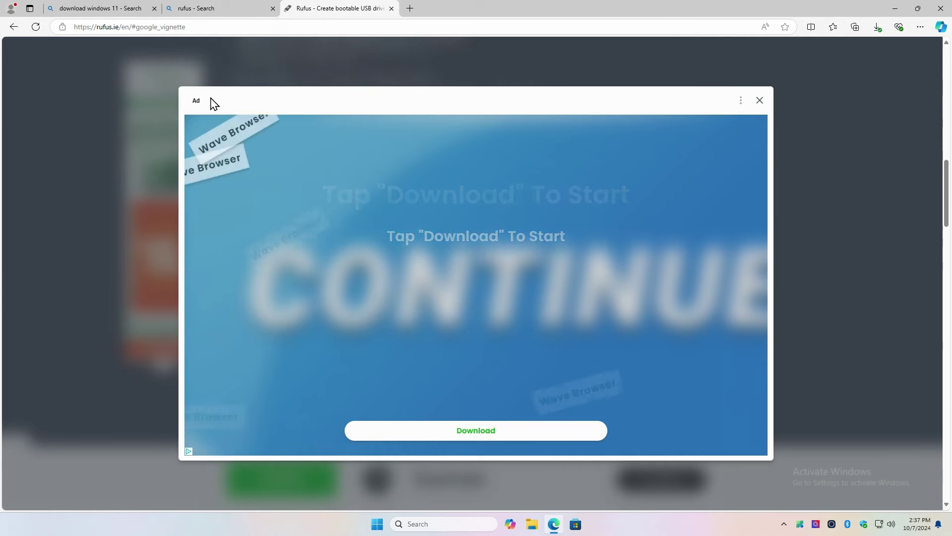
# - Confirm both downloads finished, dismiss the full-page ad, and close Edge
pyautogui.click(877, 27)
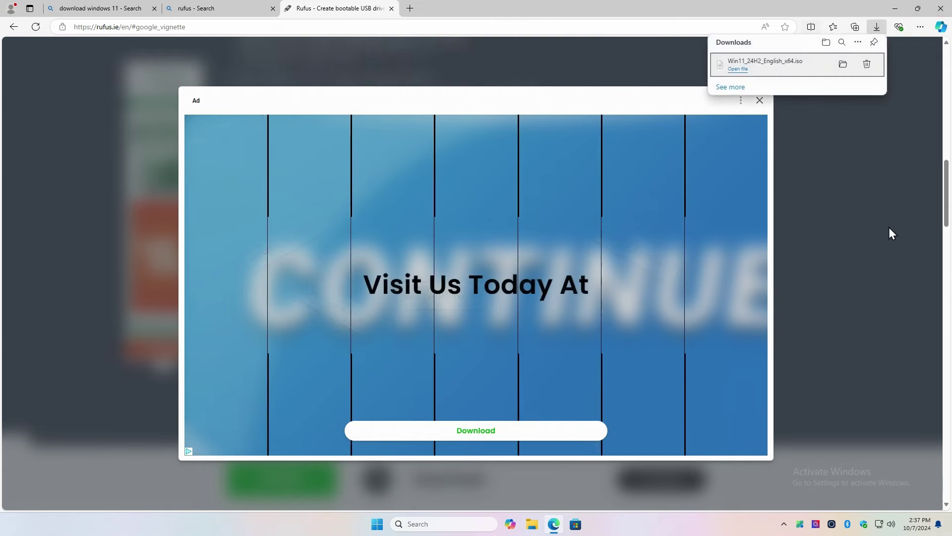
pyautogui.click(920, 276)
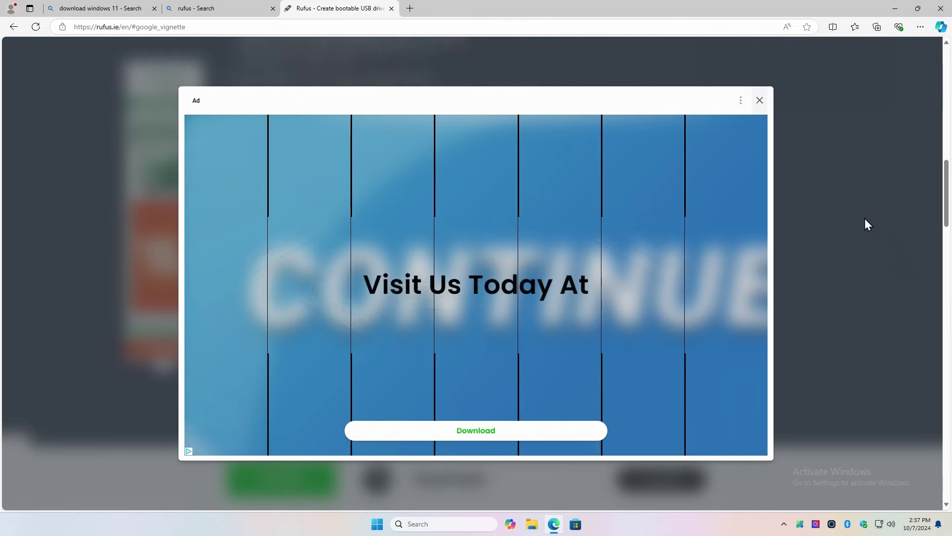
pyautogui.click(759, 100)
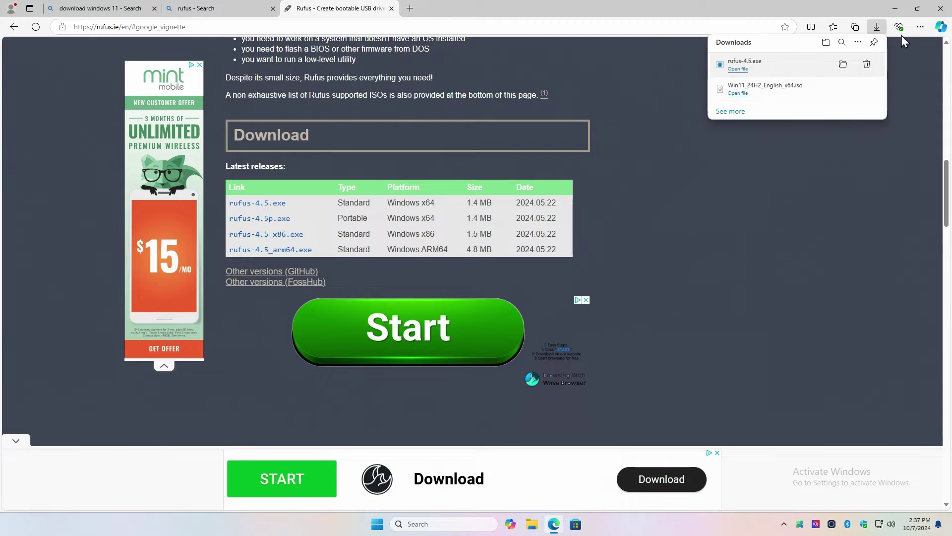
pyautogui.click(938, 15)
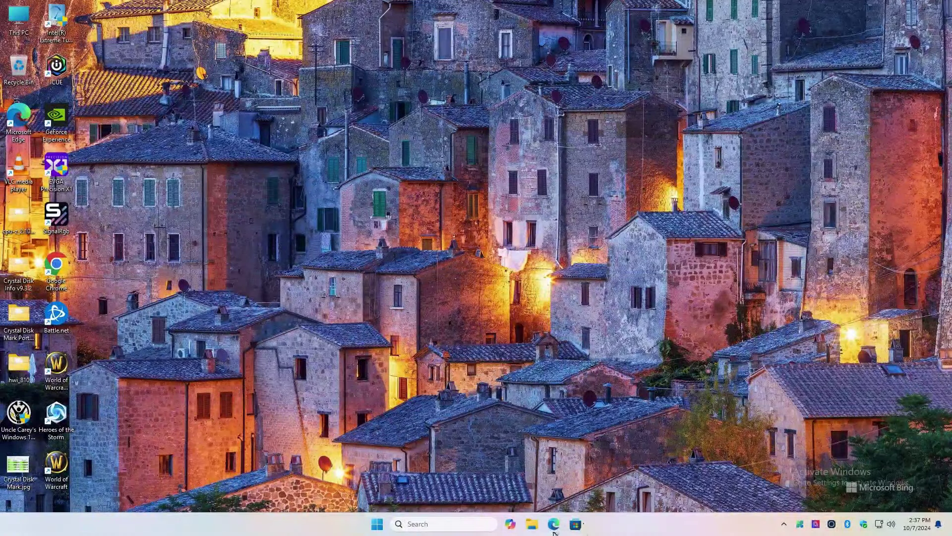
# - Show the Downloads folder in File Explorer, listing rufus-4.5.exe and the Windows 11 ISO
pyautogui.click(533, 525)
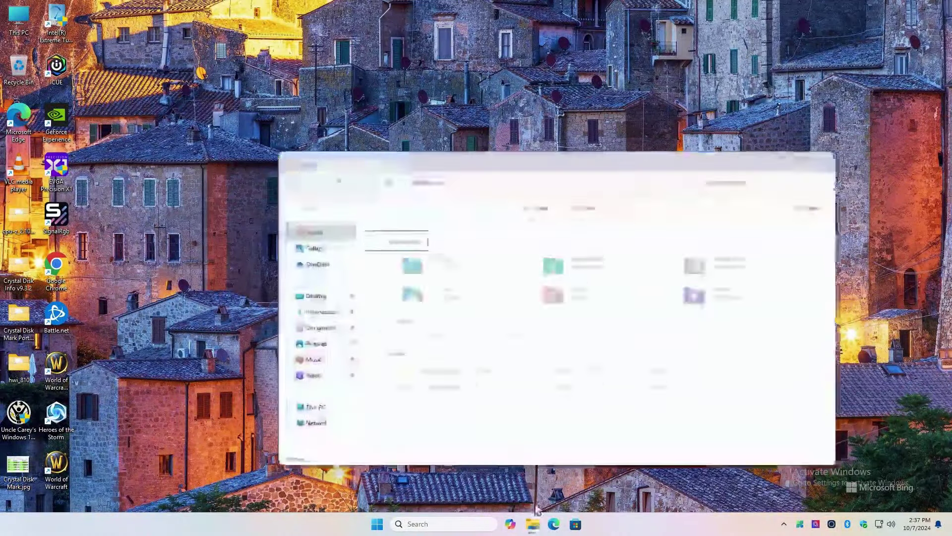
pyautogui.click(346, 317)
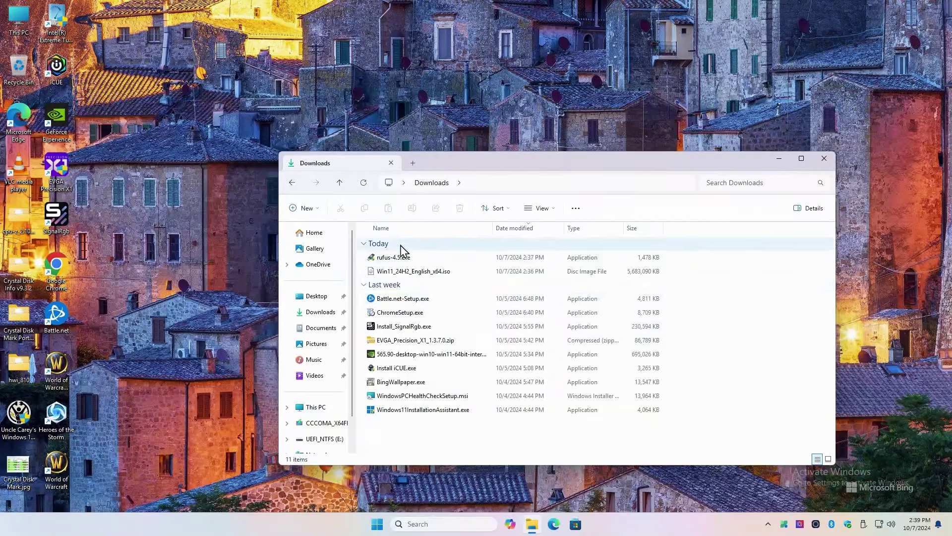
pyautogui.doubleClick(30, 33)
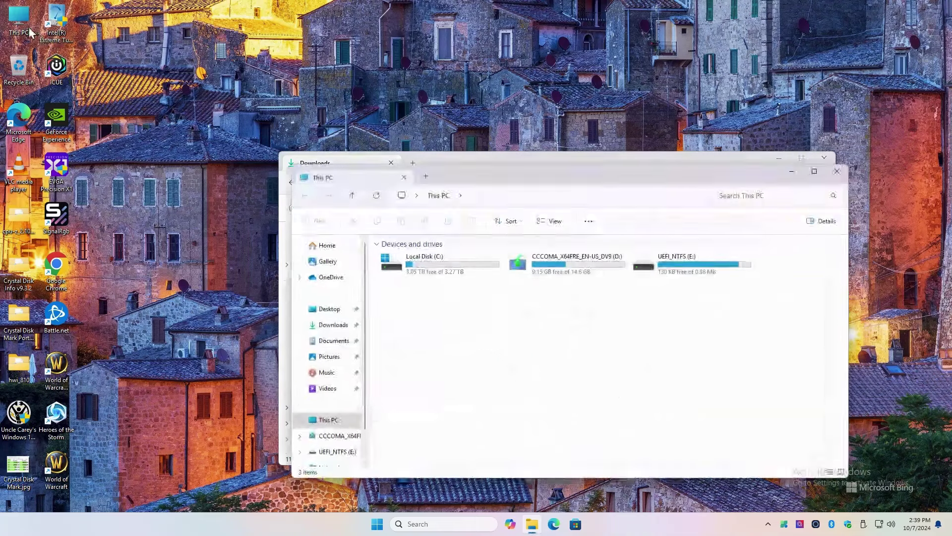
pyautogui.click(545, 266)
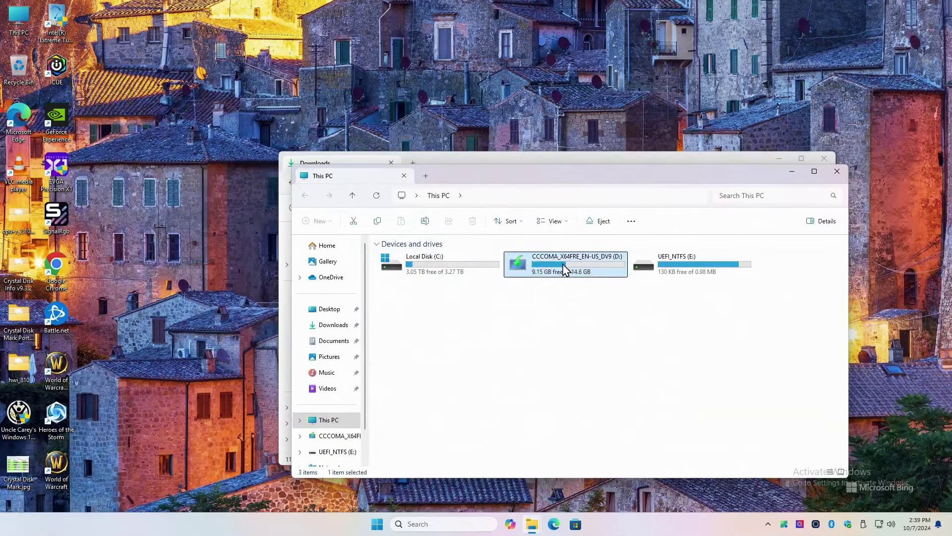
pyautogui.click(661, 276)
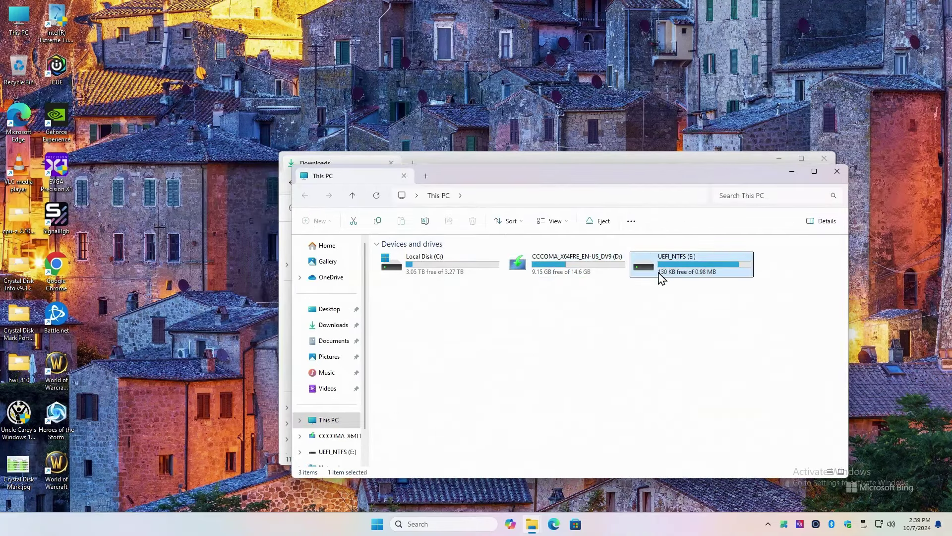
pyautogui.click(837, 173)
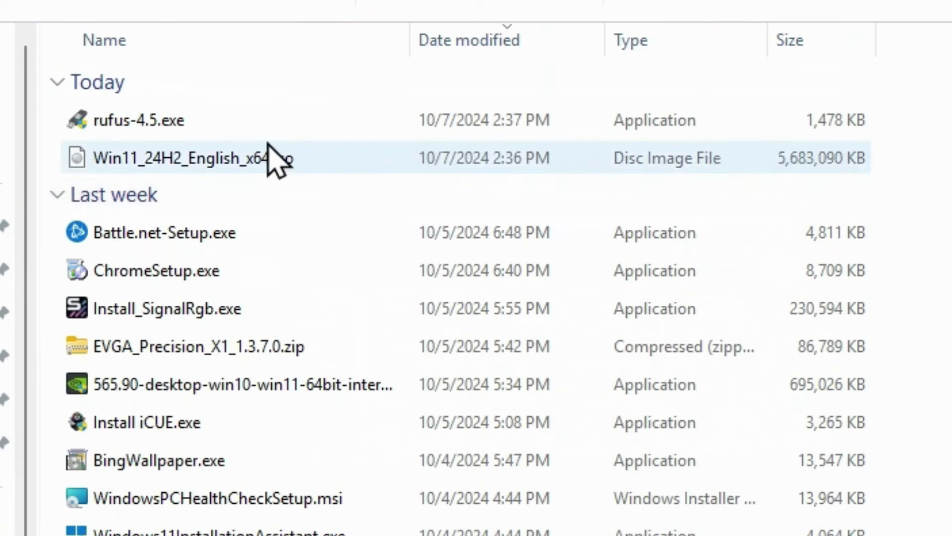
# - Run rufus-4.5.exe with administrator rights, allowing online update checks
pyautogui.doubleClick(177, 130)
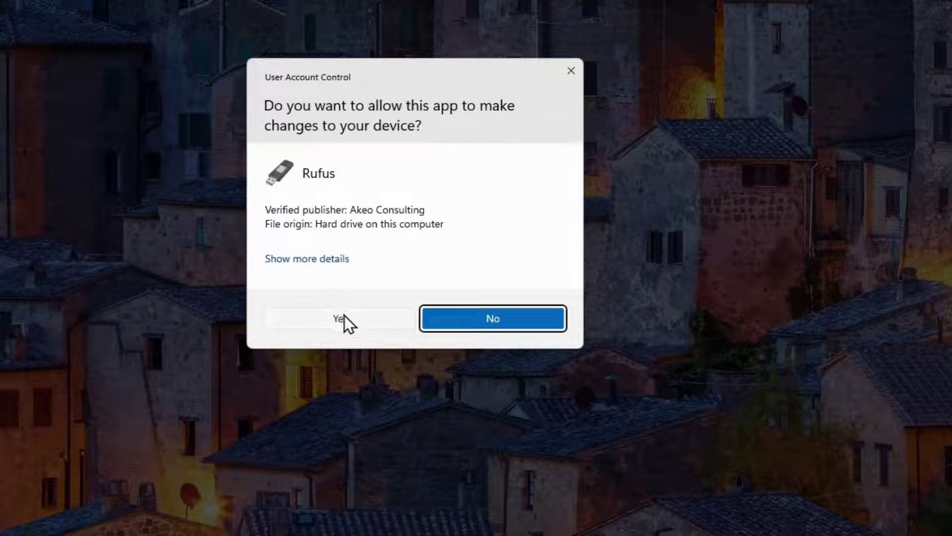
pyautogui.click(344, 317)
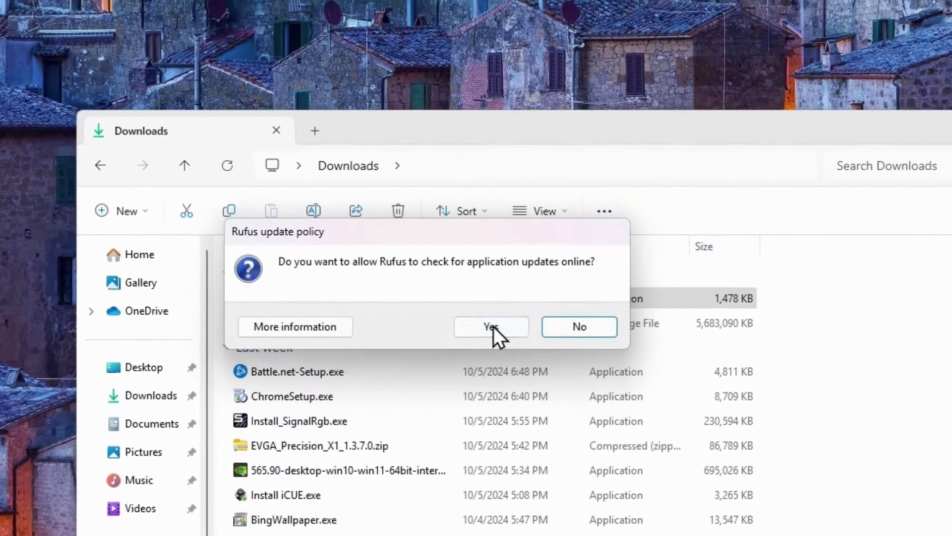
pyautogui.click(487, 306)
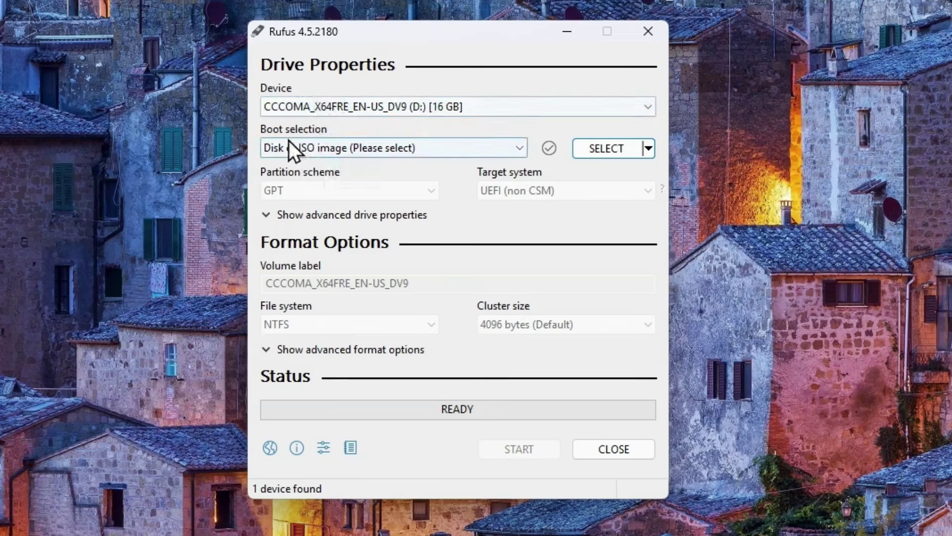
pyautogui.click(412, 148)
# - Load Win11_24H2_English_x64.iso as the boot image, keeping Standard Windows installation
pyautogui.click(413, 148)
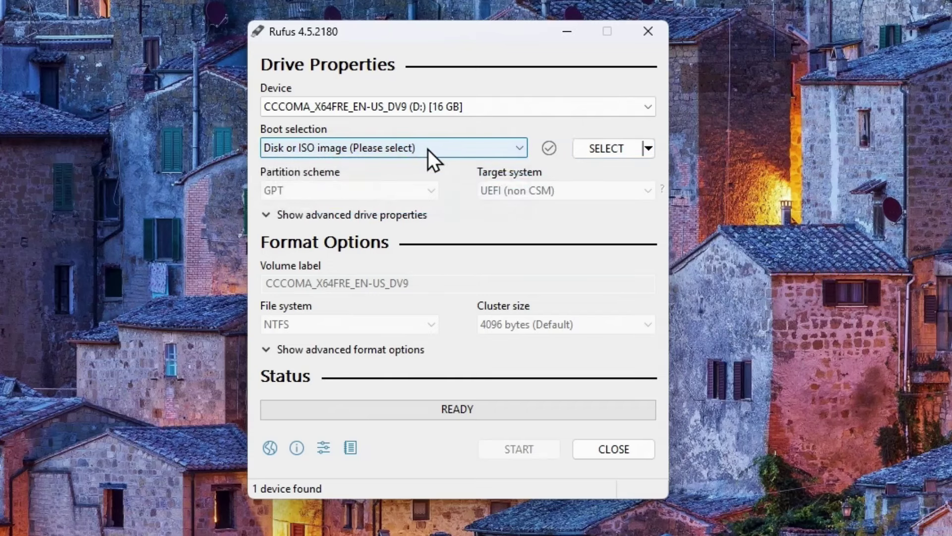
pyautogui.click(619, 147)
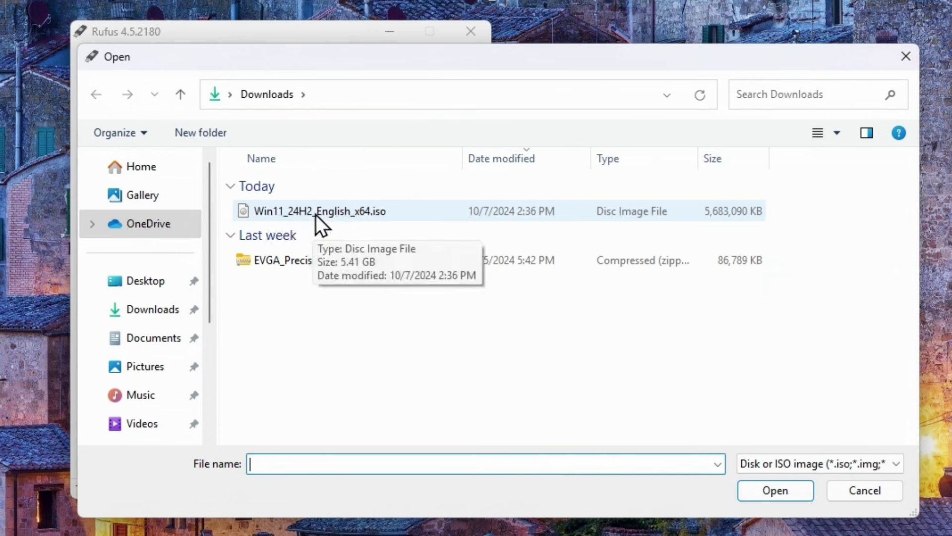
pyautogui.doubleClick(316, 214)
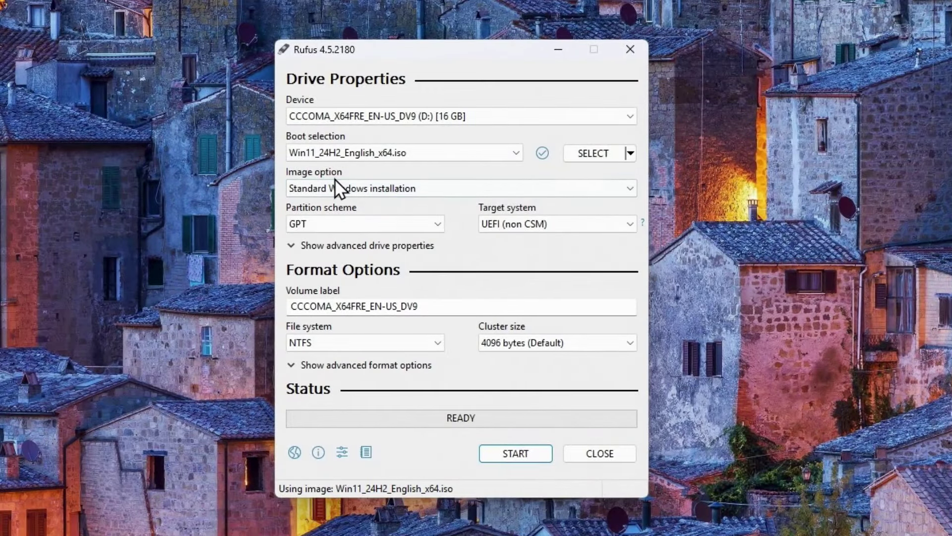
pyautogui.click(350, 189)
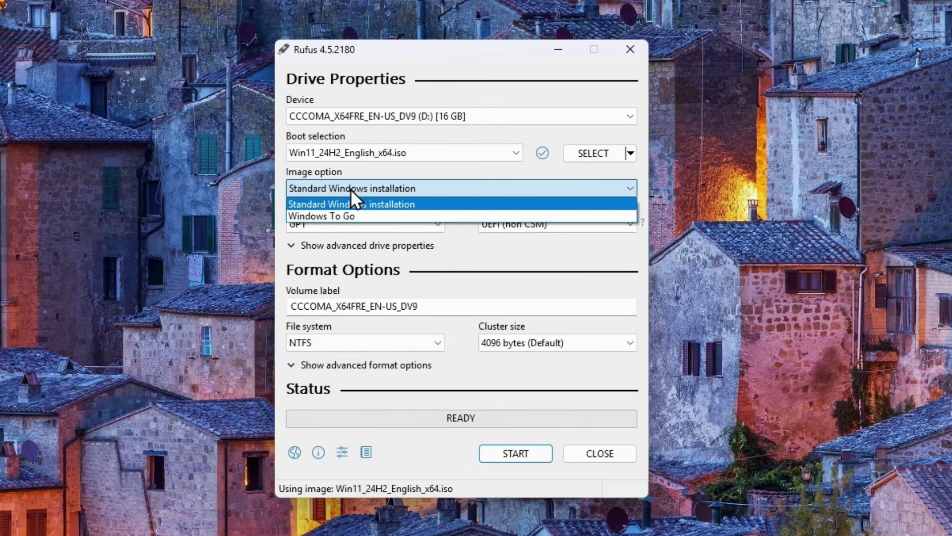
pyautogui.click(350, 188)
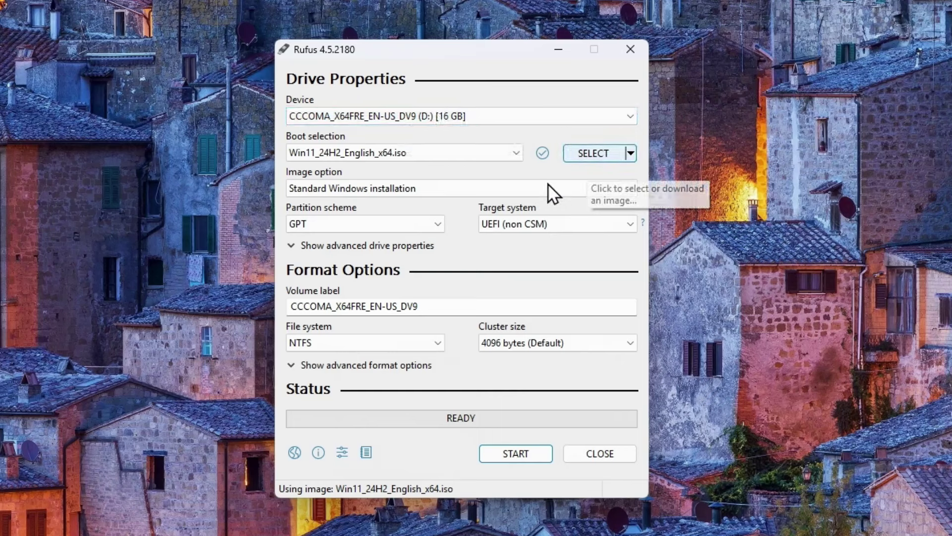
# - Start the write, disabling BitLocker automatic device encryption and the online account requirement
pyautogui.click(515, 460)
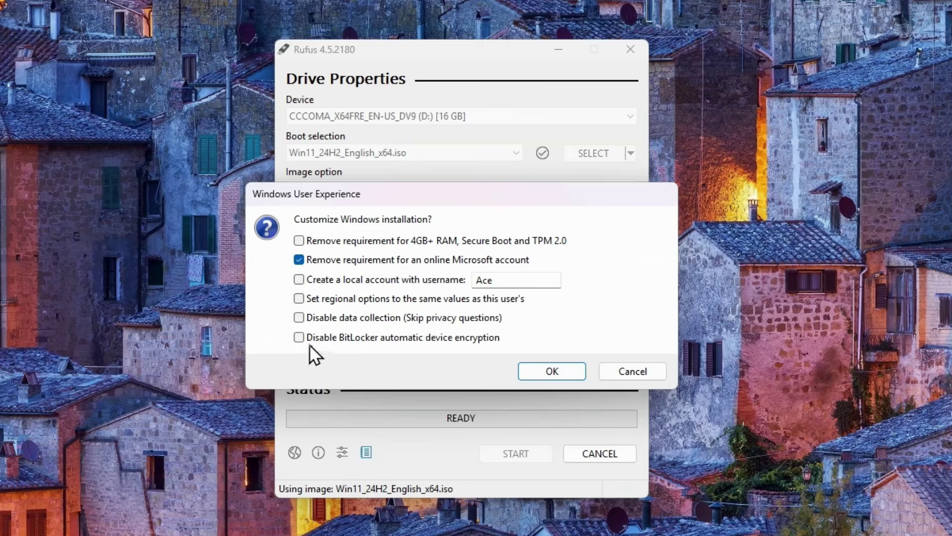
pyautogui.click(298, 338)
pyautogui.click(530, 371)
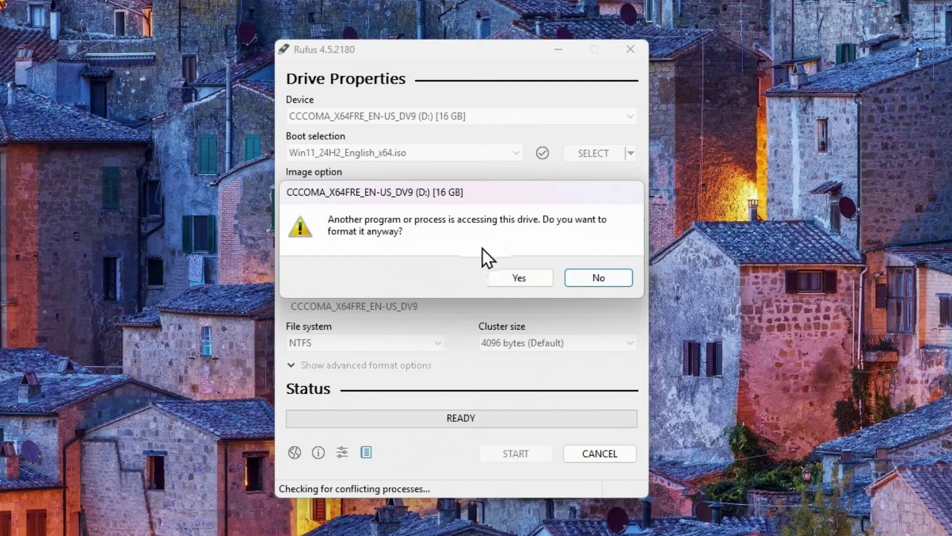
# - Format the in-use 16 GB drive, accept data erasure, and write the Windows 11 image
pyautogui.click(513, 277)
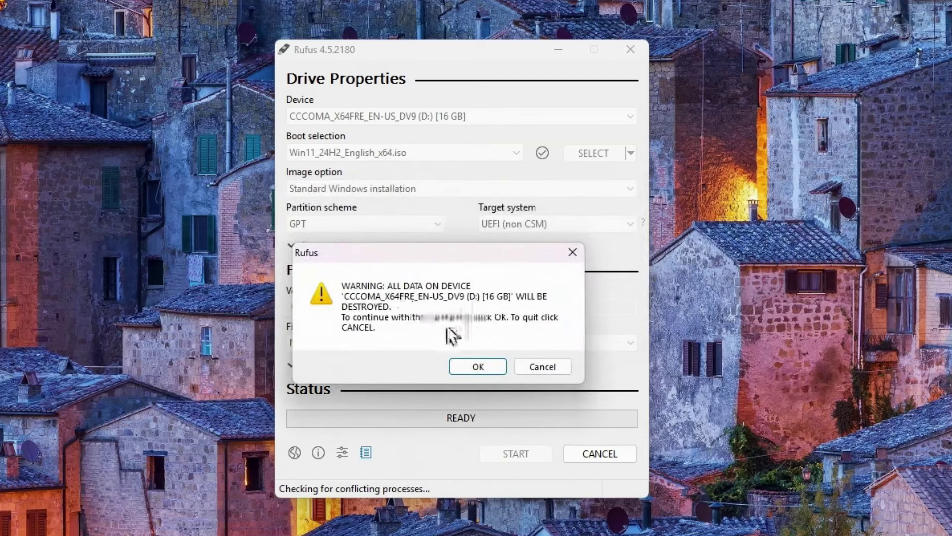
pyautogui.click(481, 367)
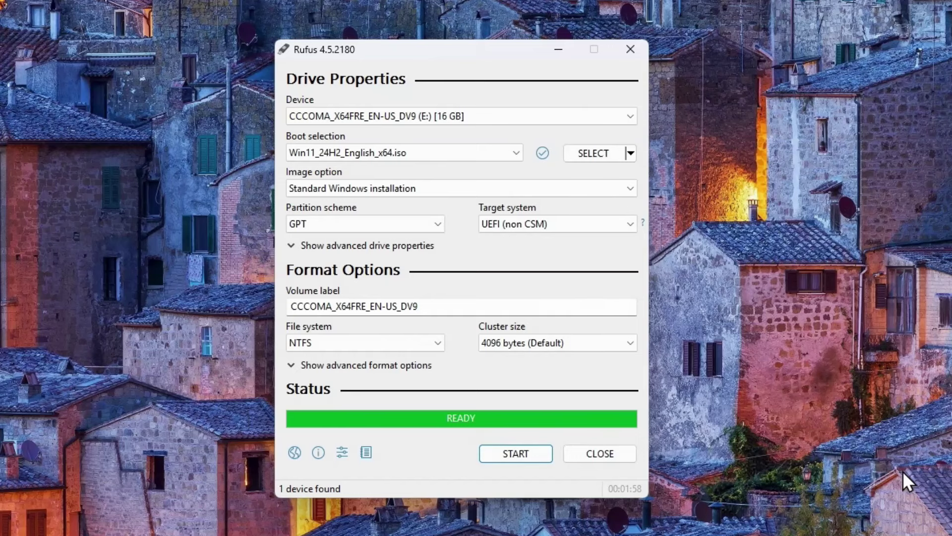
# - Close Rufus after the write finishes and restart Windows 11 from the Start menu
pyautogui.click(602, 455)
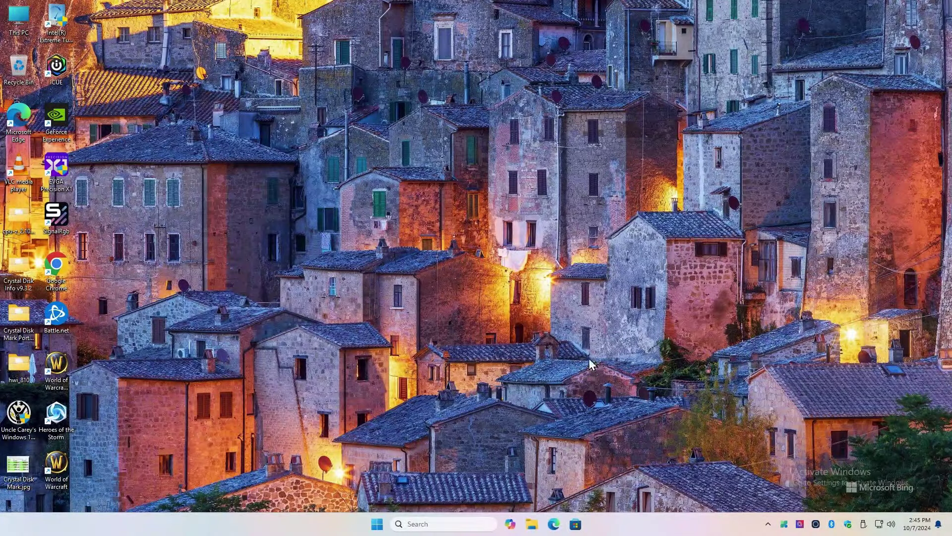
pyautogui.click(378, 524)
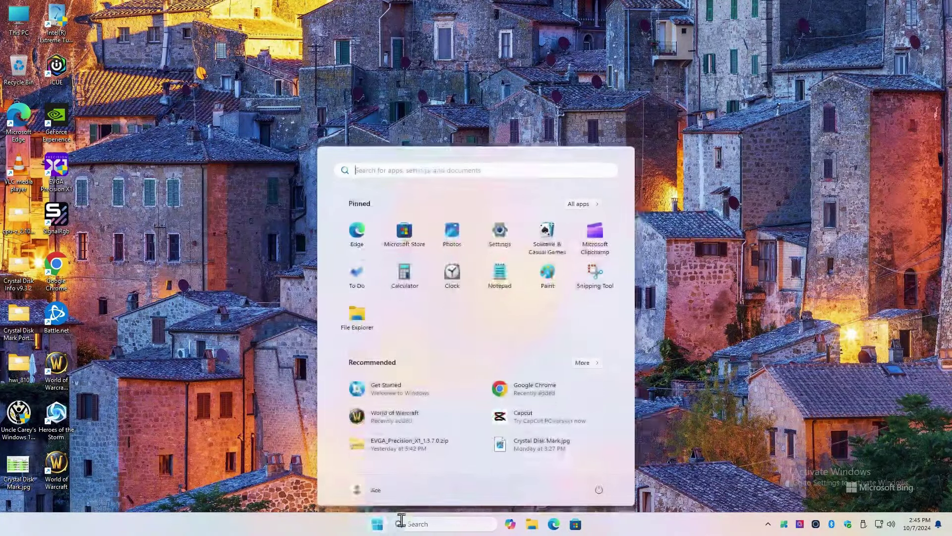
pyautogui.click(599, 490)
pyautogui.click(586, 467)
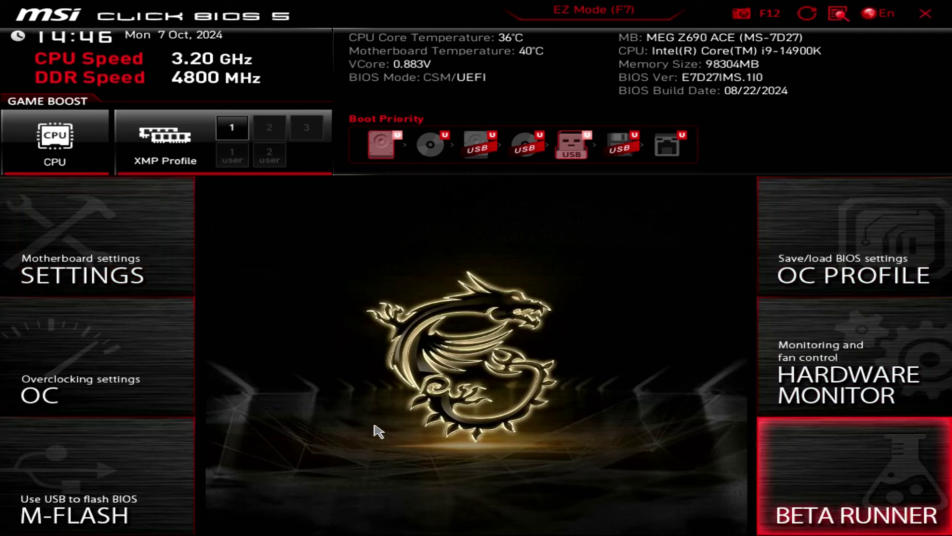
# - In Click BIOS 5, open SETTINGS > Save & Exit to reach the Boot Override list with the SanDisk USB
pyautogui.click(57, 245)
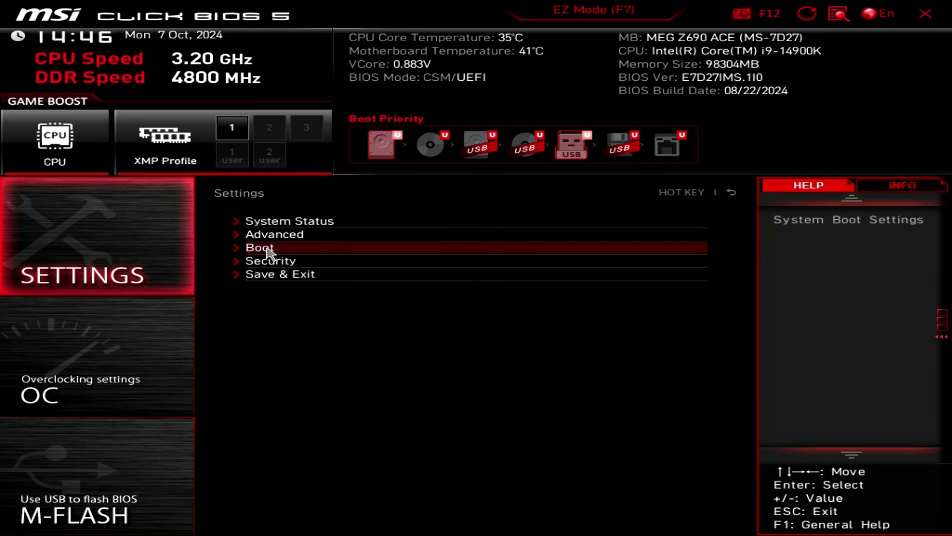
pyautogui.click(268, 275)
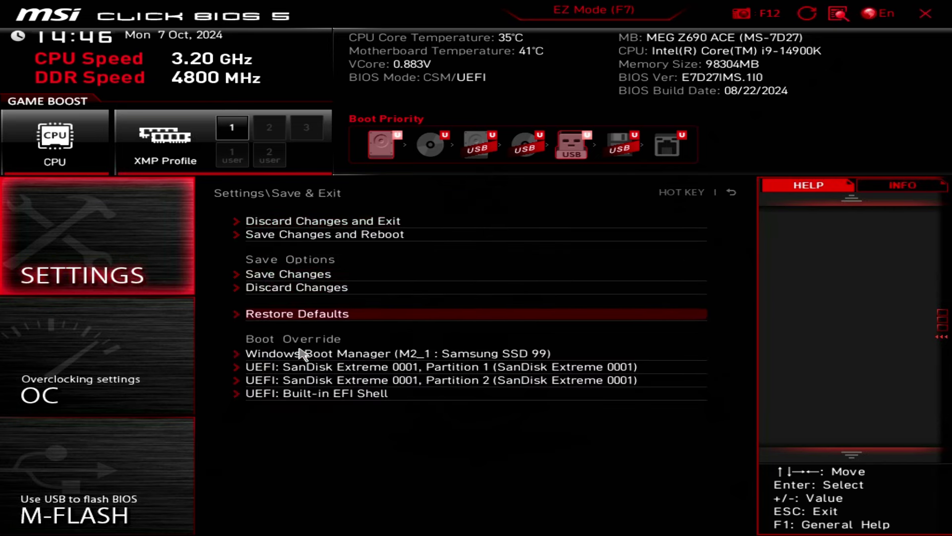